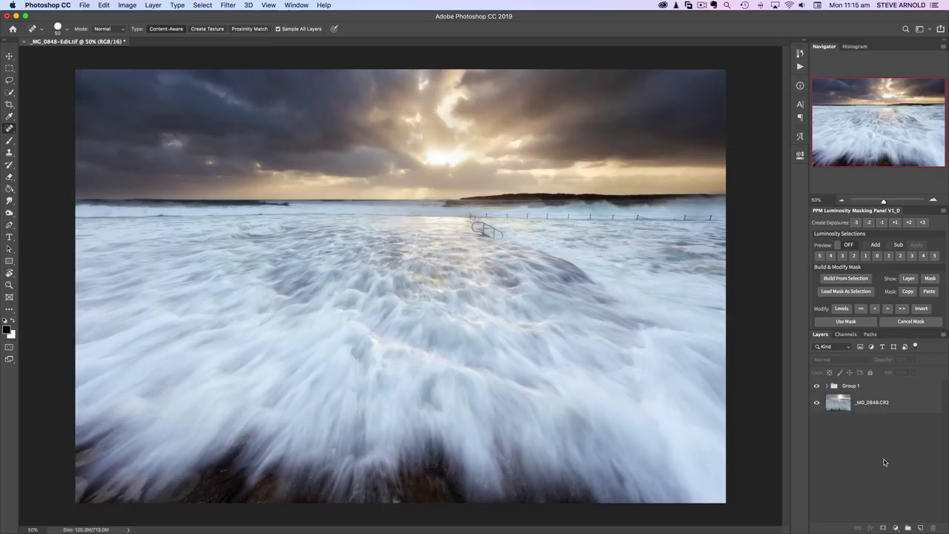
Add a Solid Color fill layer in muted golden orange #c5aa3f, saturation 66%.
{"action": "left_click", "coordinate": [896, 527]}
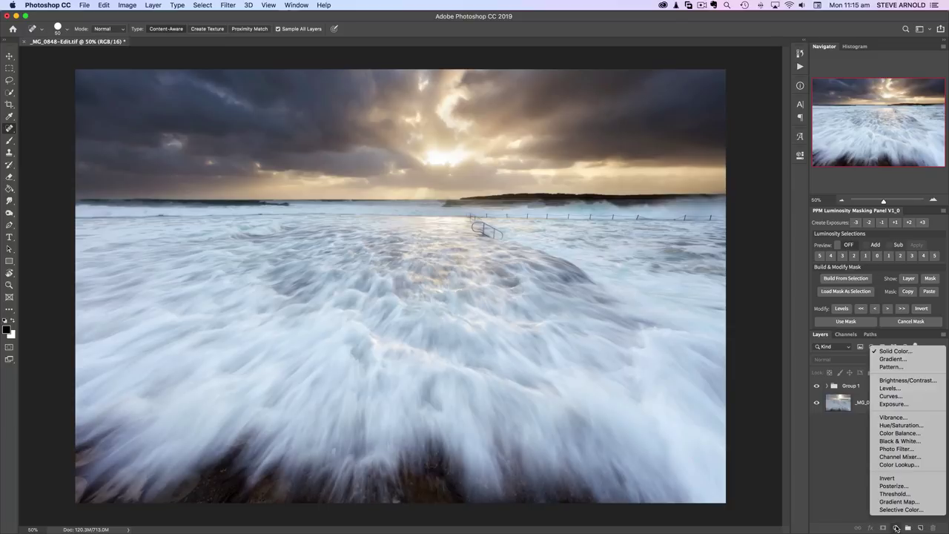
{"action": "left_click", "coordinate": [905, 351]}
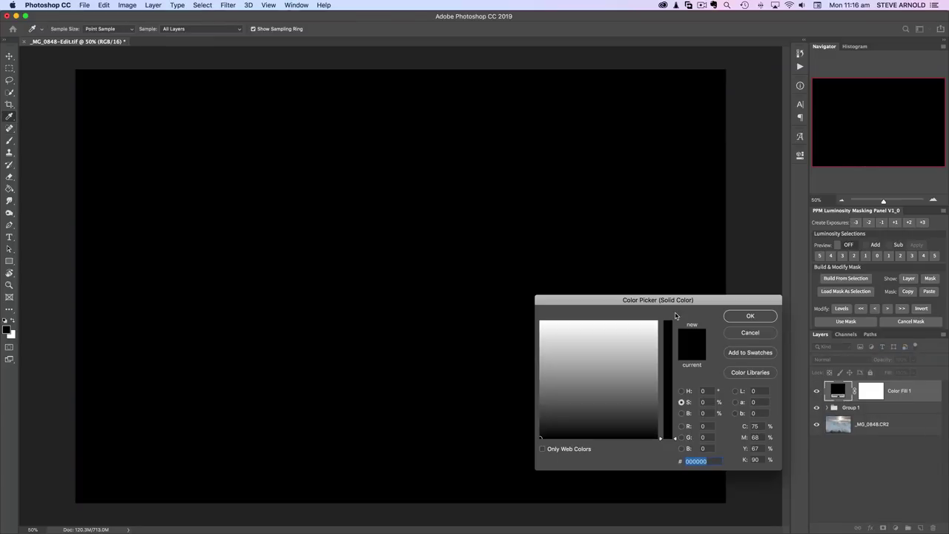
{"action": "left_click_drag", "start_coordinate": [680, 307], "coordinate": [645, 230]}
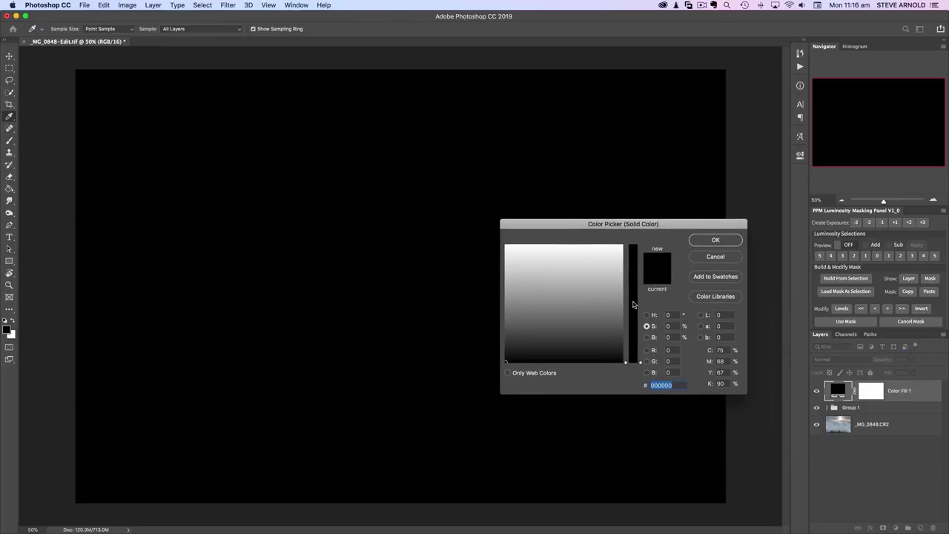
{"action": "left_click_drag", "start_coordinate": [633, 304], "coordinate": [631, 245]}
{"action": "left_click", "coordinate": [550, 275]}
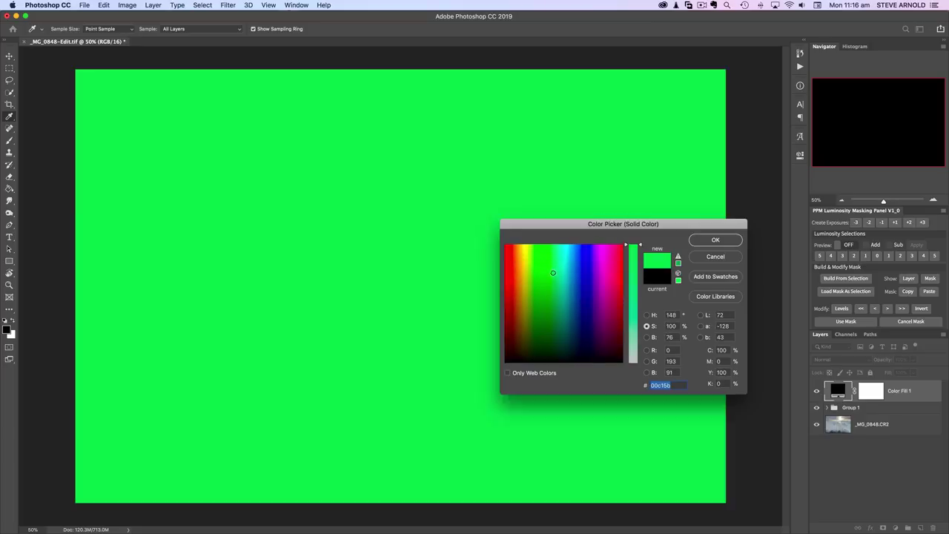
{"action": "left_click_drag", "start_coordinate": [549, 275], "coordinate": [520, 272]}
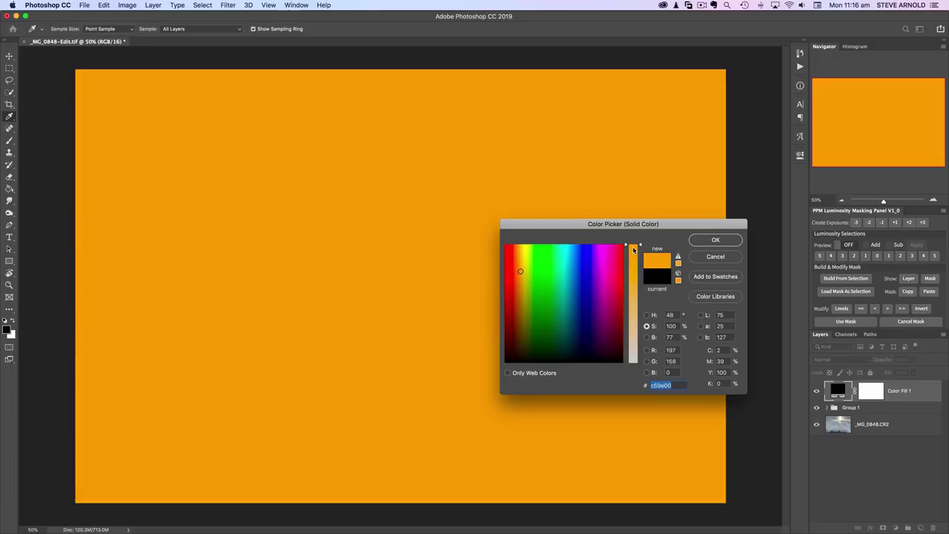
{"action": "left_click_drag", "start_coordinate": [633, 250], "coordinate": [634, 282]}
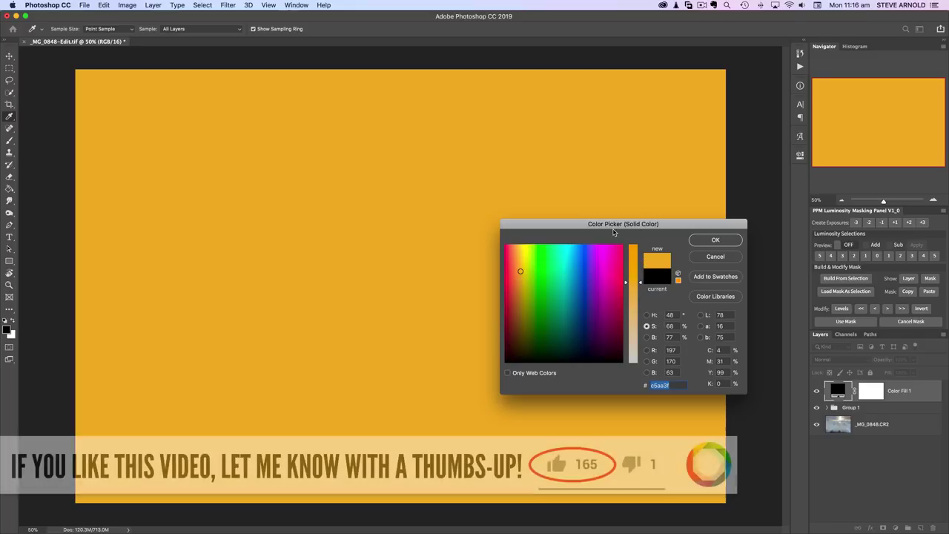
{"action": "left_click", "coordinate": [647, 316]}
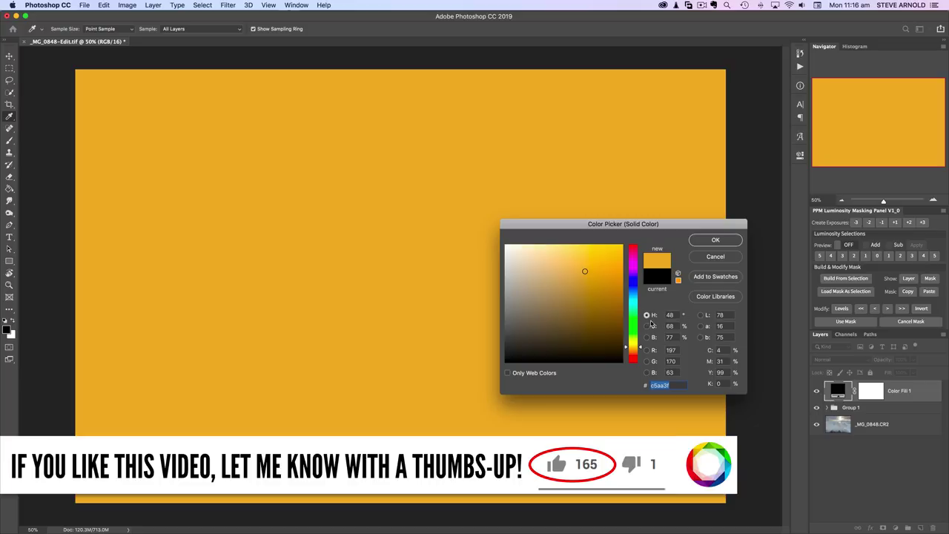
{"action": "left_click", "coordinate": [647, 337]}
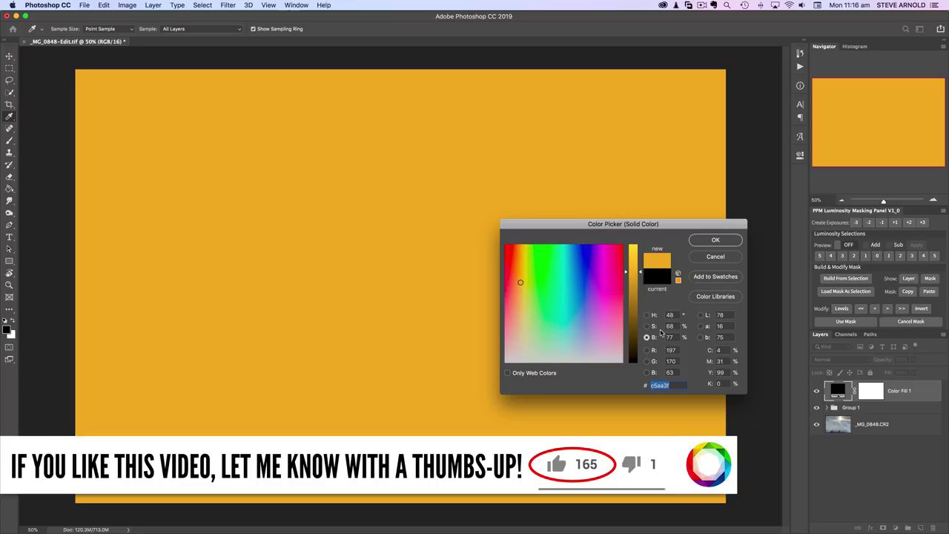
{"action": "left_click", "coordinate": [646, 327]}
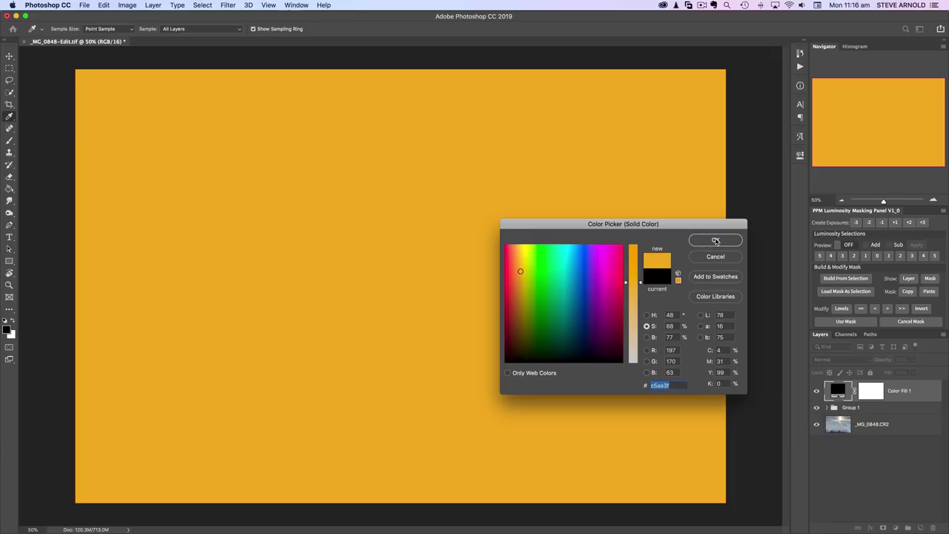
{"action": "left_click", "coordinate": [716, 241]}
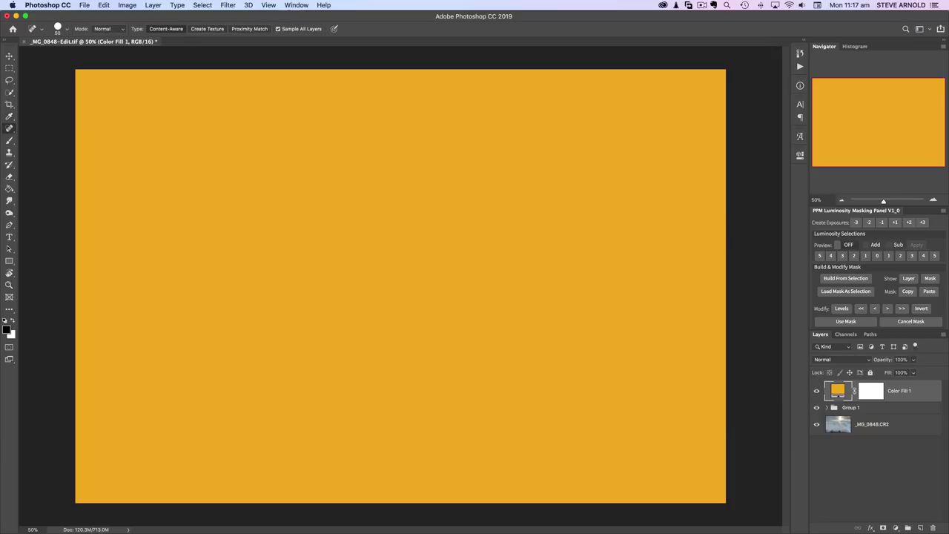
Set Color Fill 1's blend mode to Overlay and lower its opacity.
{"action": "left_click", "coordinate": [841, 361]}
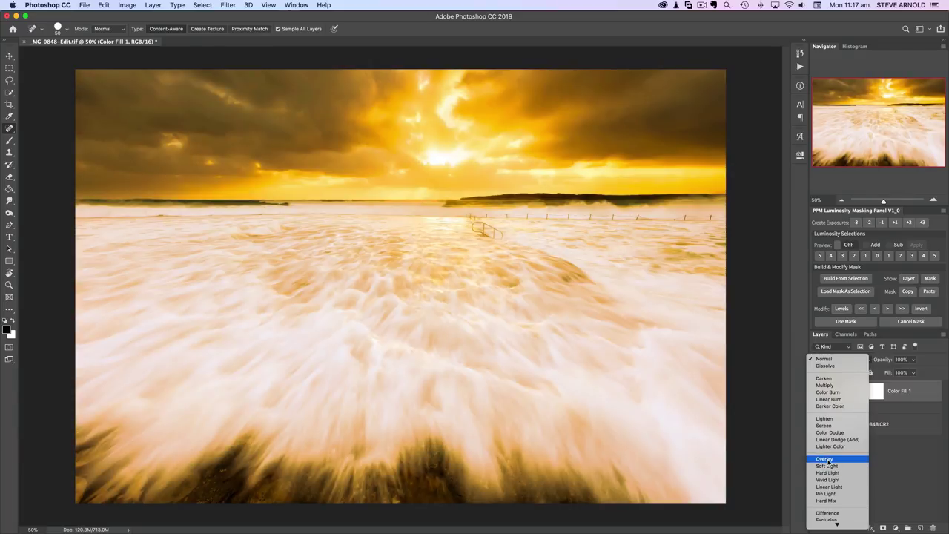
{"action": "scroll", "coordinate": [829, 462], "scroll_direction": "down", "scroll_amount": 1}
{"action": "left_click", "coordinate": [829, 460]}
{"action": "left_click_drag", "start_coordinate": [886, 362], "coordinate": [849, 366]}
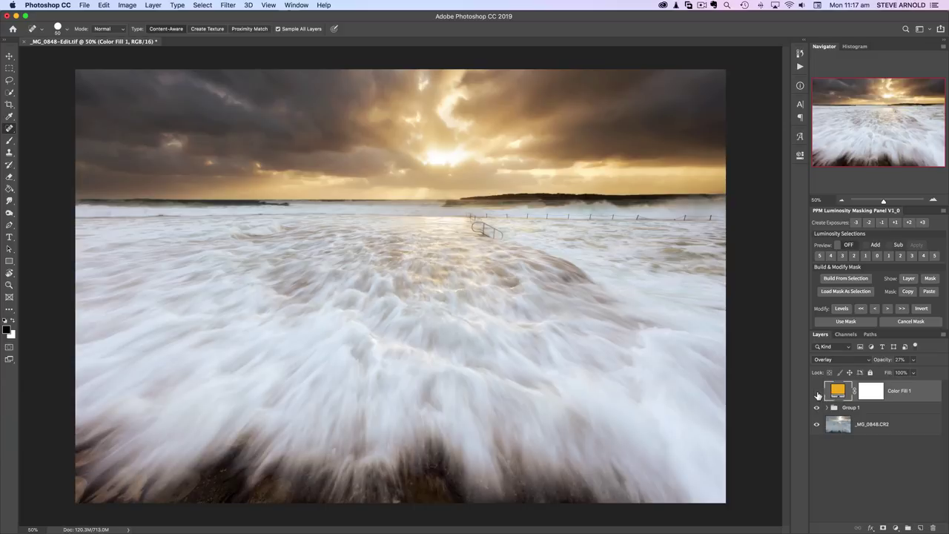
Compare the fill on and off while fine-tuning its opacity to about 21%.
{"action": "left_click", "coordinate": [817, 393]}
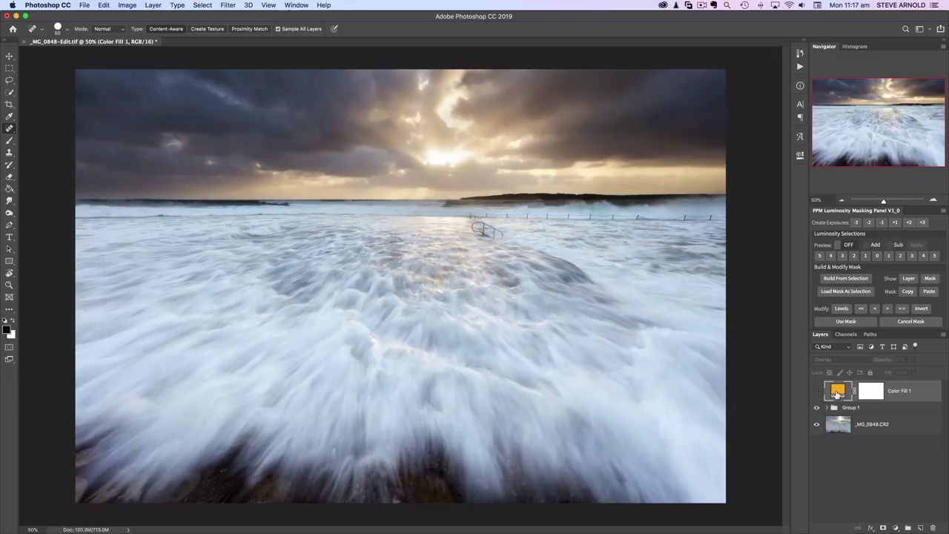
{"action": "left_click", "coordinate": [817, 395]}
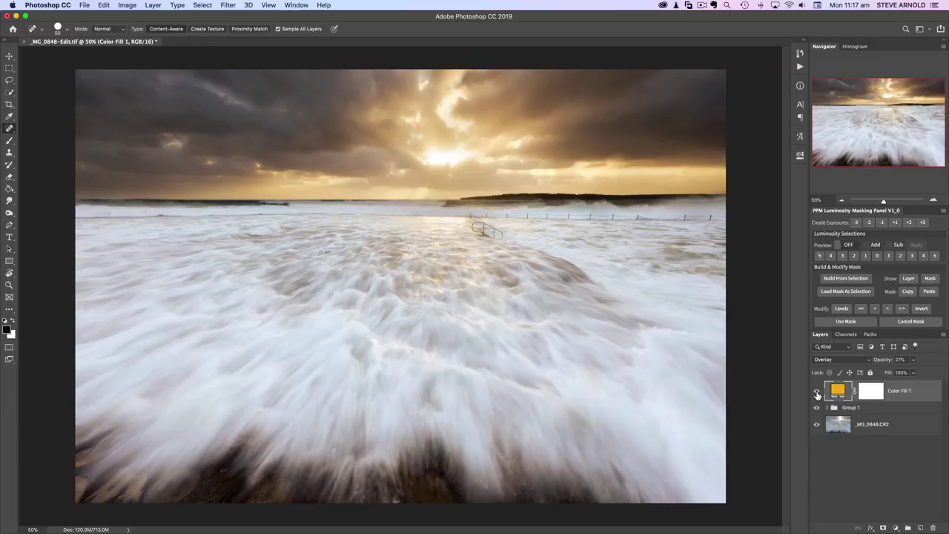
{"action": "left_click", "coordinate": [817, 392]}
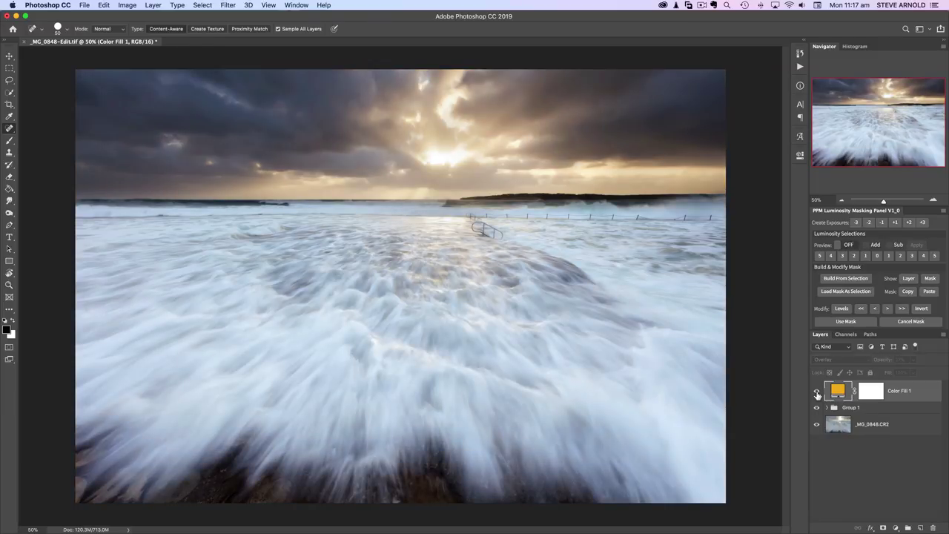
{"action": "left_click", "coordinate": [818, 392]}
{"action": "left_click", "coordinate": [877, 360]}
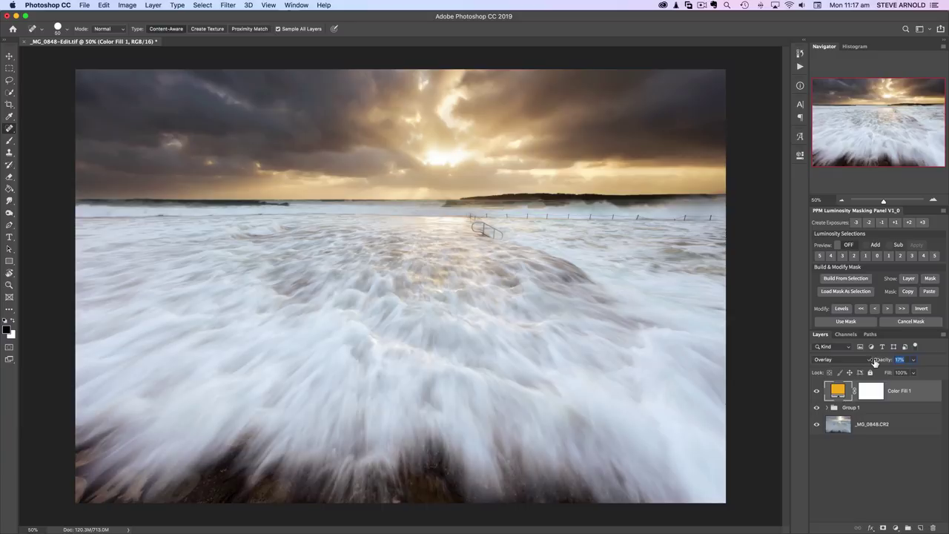
{"action": "left_click_drag", "start_coordinate": [876, 361], "coordinate": [877, 363]}
{"action": "left_click", "coordinate": [817, 394]}
{"action": "left_click", "coordinate": [817, 394]}
Hide Color Fill 1 and save the RGB highlights selection as channel Alpha 1, then view it.
{"action": "left_click", "coordinate": [816, 393]}
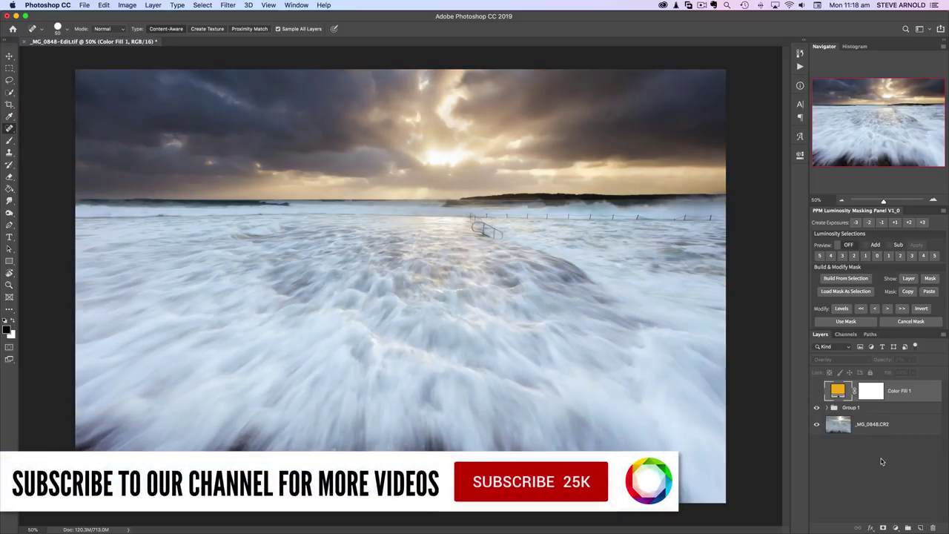
{"action": "left_click", "coordinate": [846, 334]}
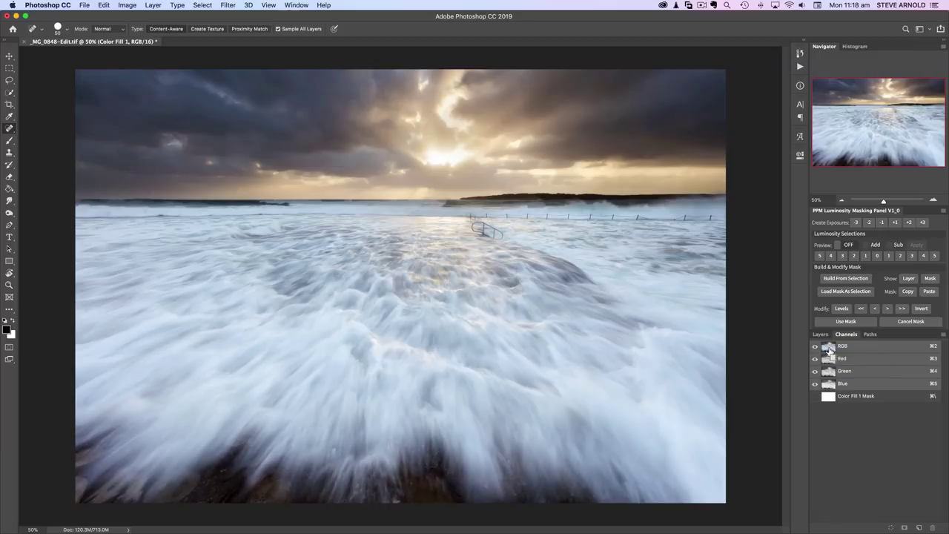
{"action": "left_click", "coordinate": [830, 351], "text": "super"}
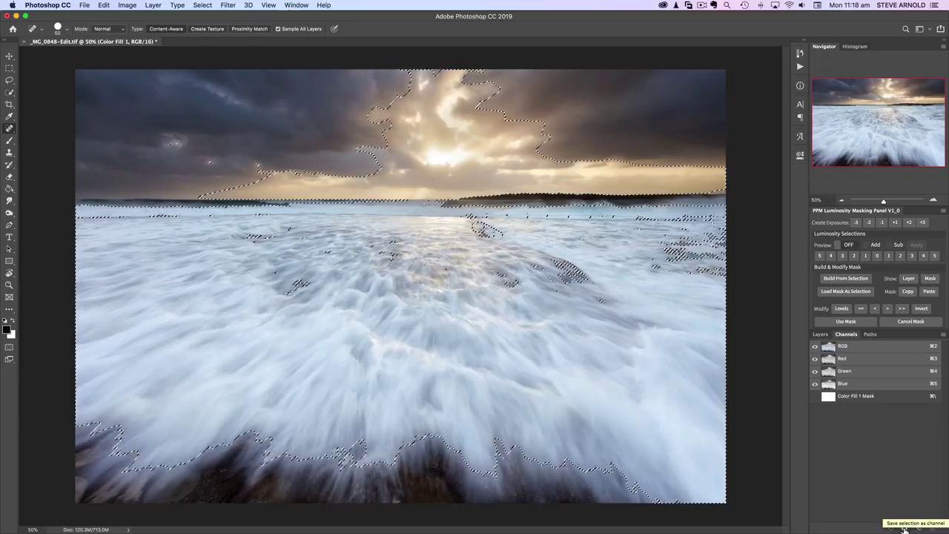
{"action": "left_click", "coordinate": [905, 528]}
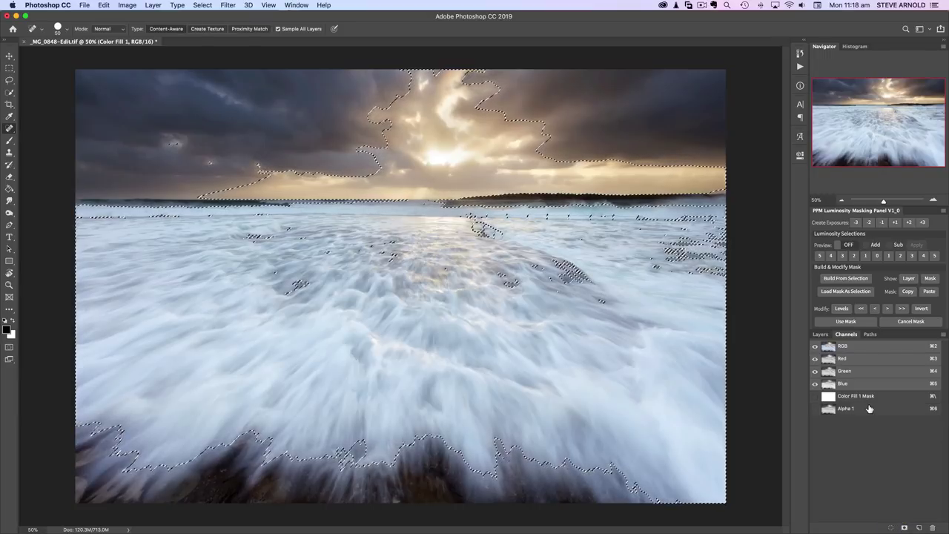
{"action": "left_click", "coordinate": [831, 413]}
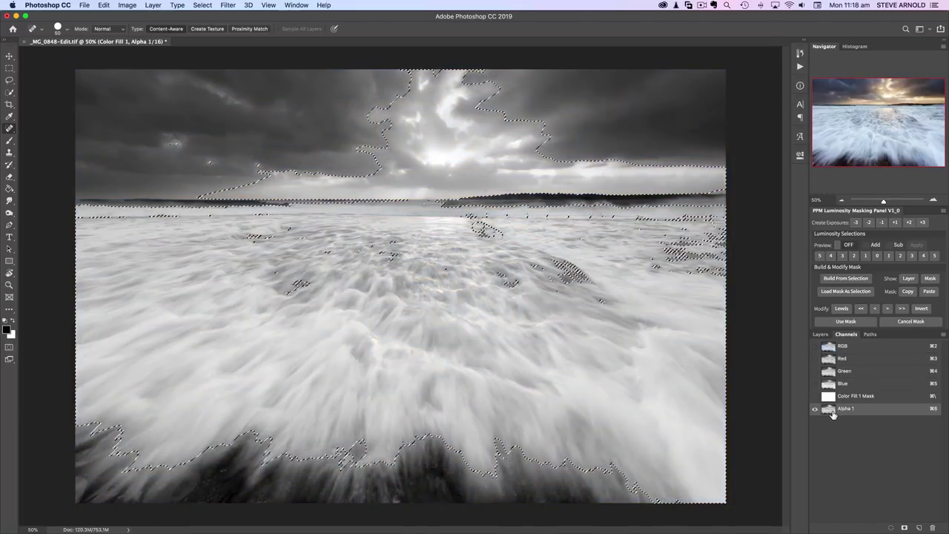
Deselect and switch from Alpha 1 back to the full-colour RGB composite.
{"action": "key", "text": "super+d"}
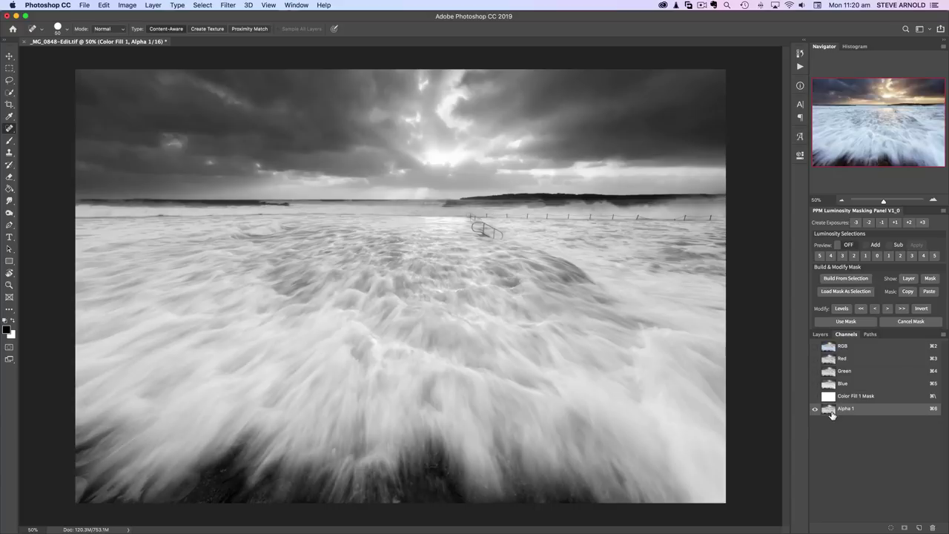
{"action": "left_click", "coordinate": [830, 348]}
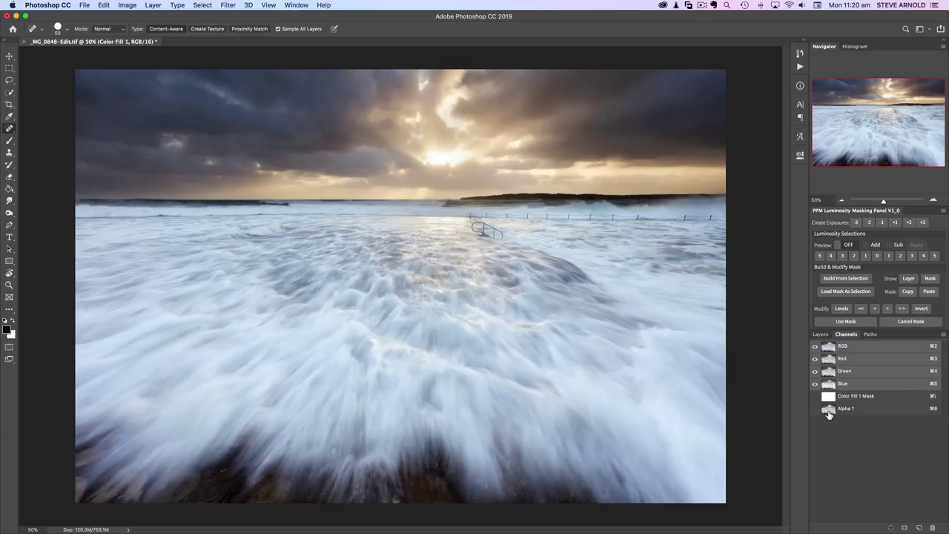
Reload the highlights selection and add a second Solid Color fill layer masked to it.
{"action": "left_click", "coordinate": [829, 349], "text": "super"}
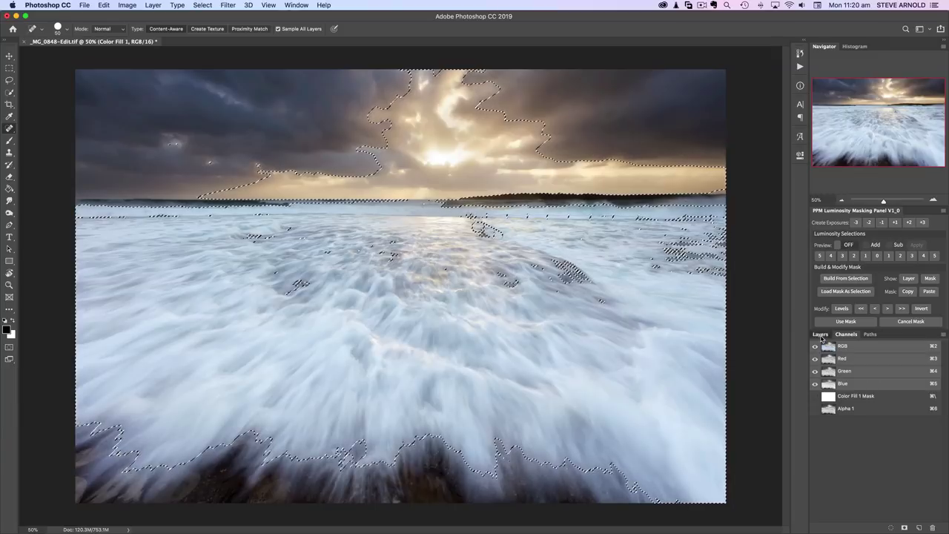
{"action": "left_click", "coordinate": [820, 334]}
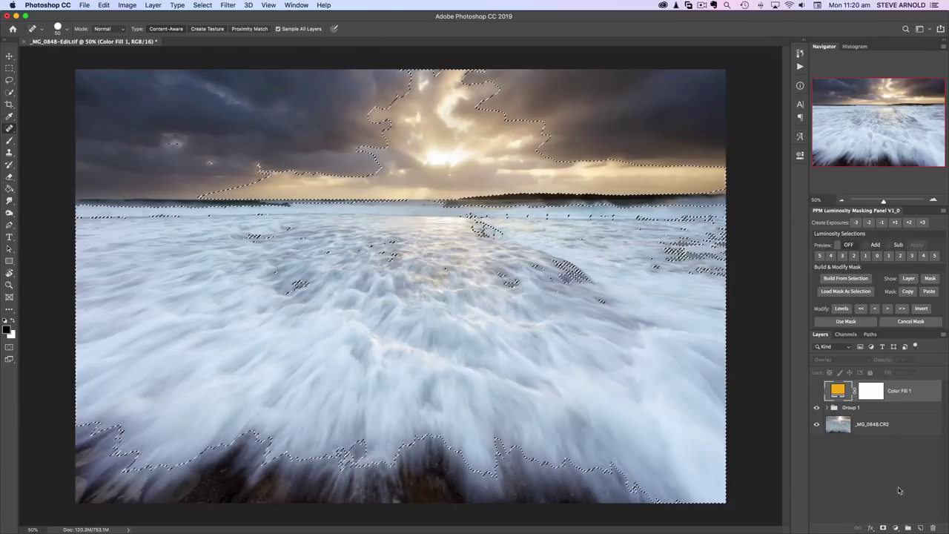
{"action": "left_click", "coordinate": [896, 528]}
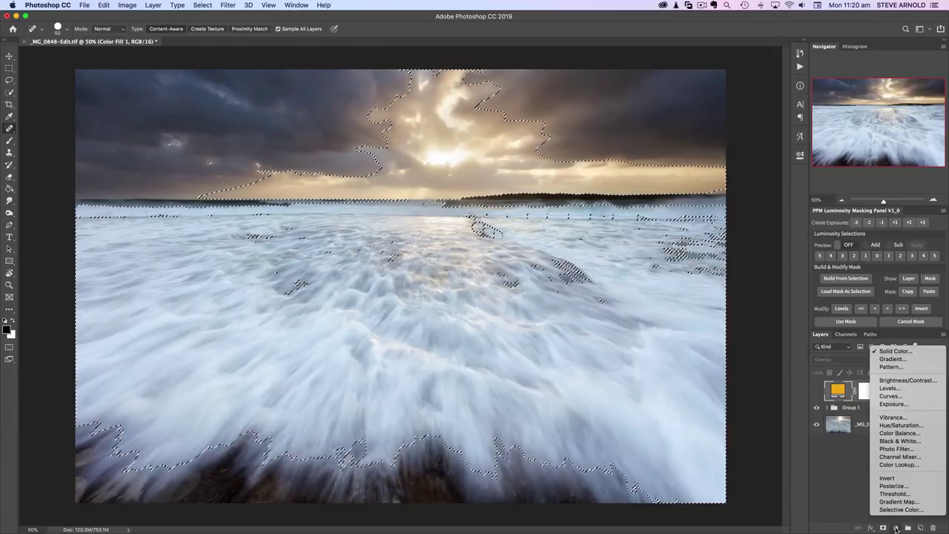
{"action": "left_click", "coordinate": [896, 351]}
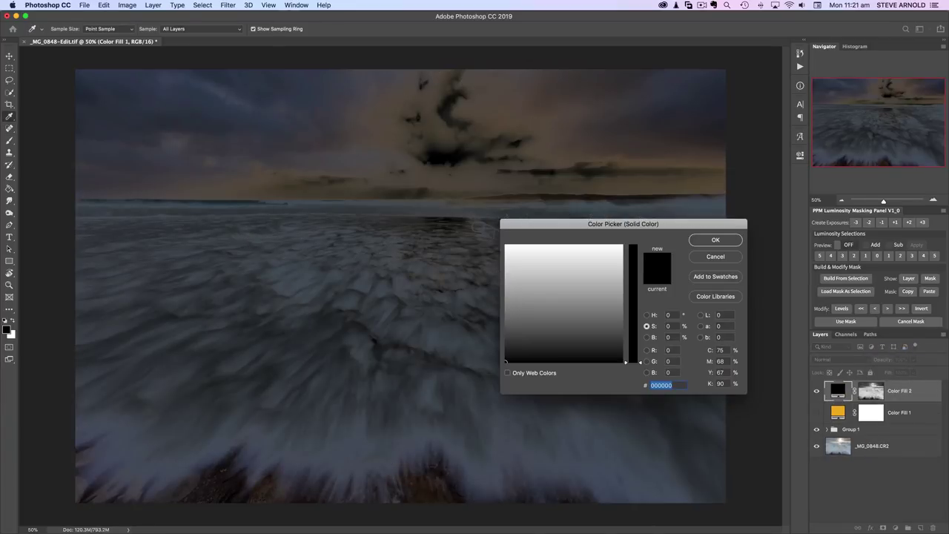
Set Color Fill 2's colour to golden orange #b28b21.
{"action": "left_click", "coordinate": [634, 282]}
{"action": "left_click_drag", "start_coordinate": [636, 255], "coordinate": [638, 245]}
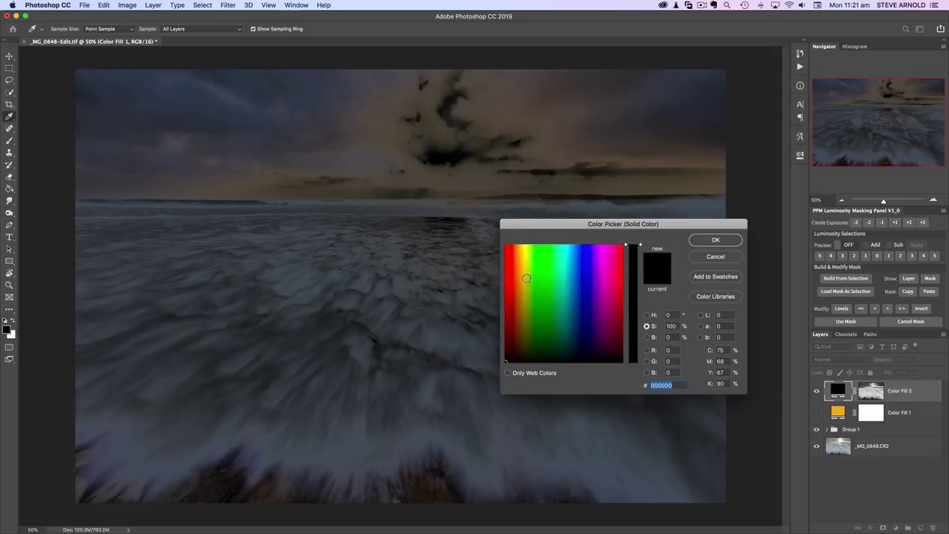
{"action": "left_click", "coordinate": [523, 280]}
{"action": "left_click_drag", "start_coordinate": [522, 280], "coordinate": [519, 282]}
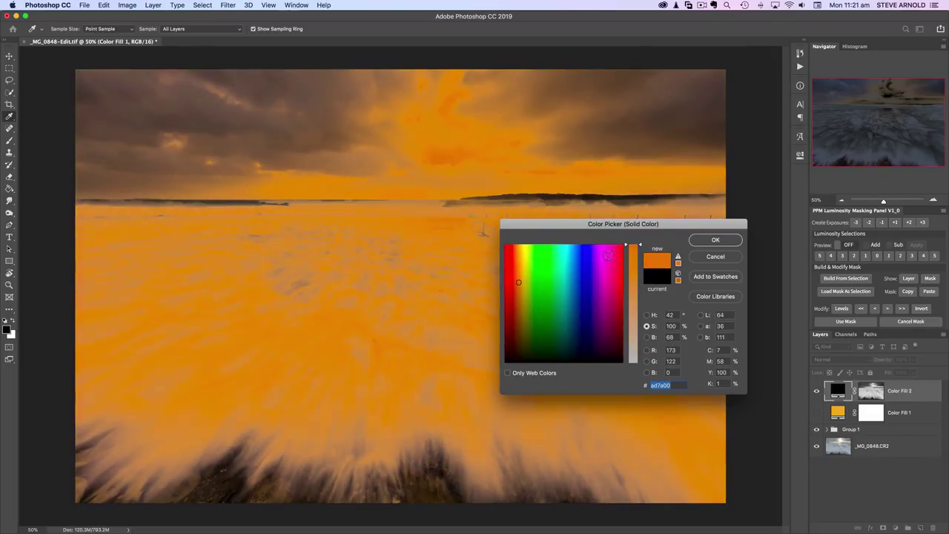
{"action": "left_click_drag", "start_coordinate": [633, 256], "coordinate": [632, 264]}
{"action": "left_click", "coordinate": [518, 286]}
{"action": "left_click_drag", "start_coordinate": [518, 285], "coordinate": [520, 288]}
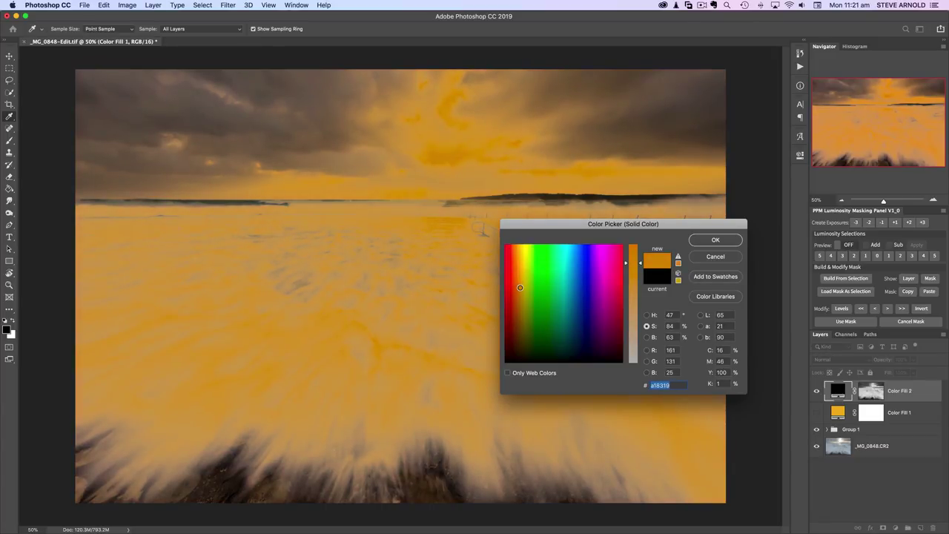
{"action": "left_click", "coordinate": [520, 279]}
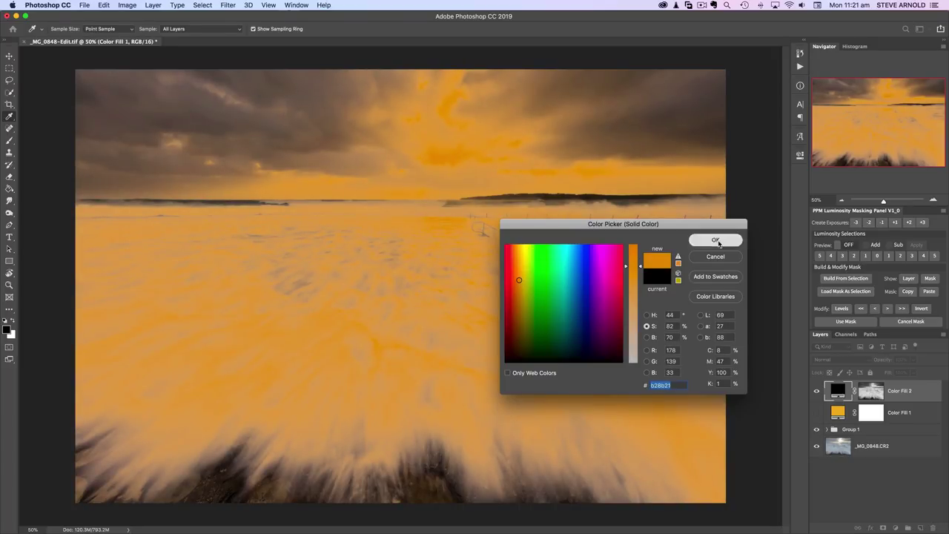
{"action": "left_click", "coordinate": [715, 240]}
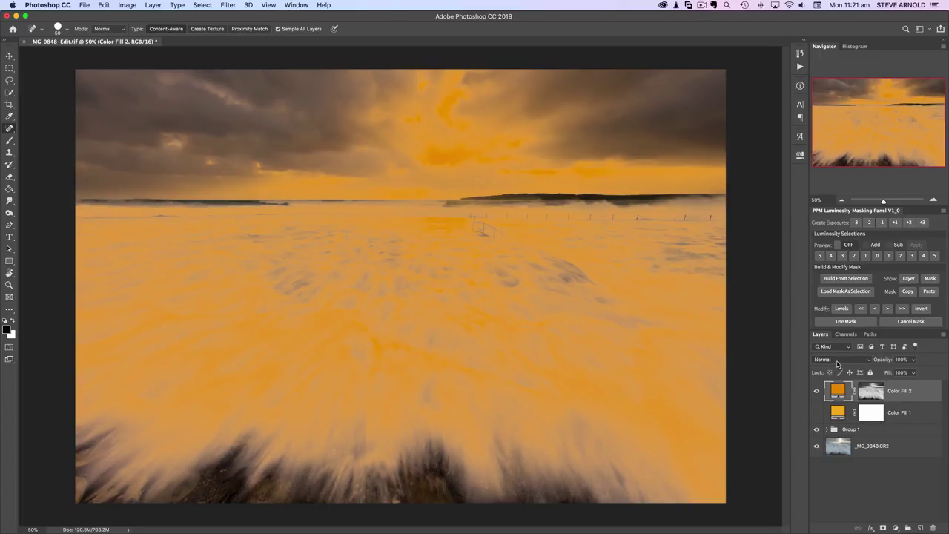
Blend Color Fill 2 as Overlay at 28% opacity, then deselect the layer.
{"action": "left_click", "coordinate": [870, 362]}
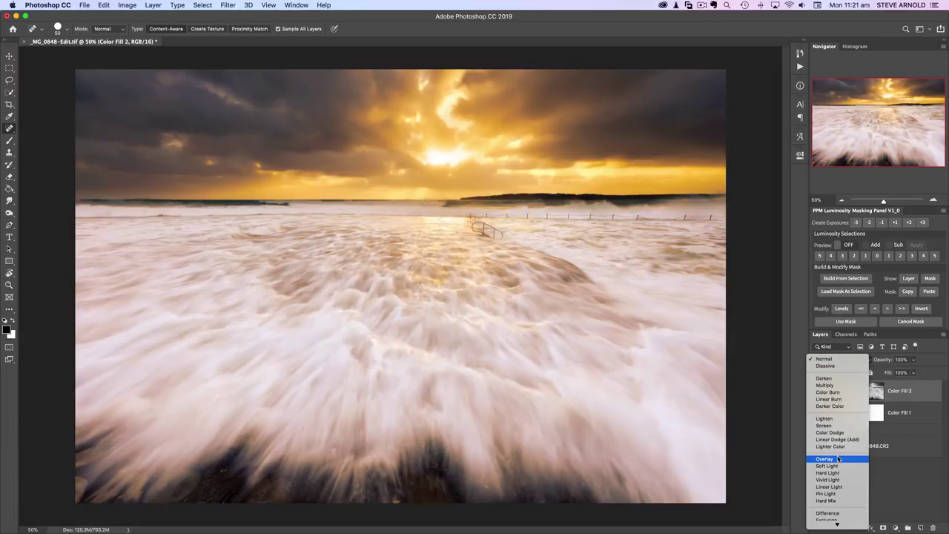
{"action": "left_click", "coordinate": [839, 460]}
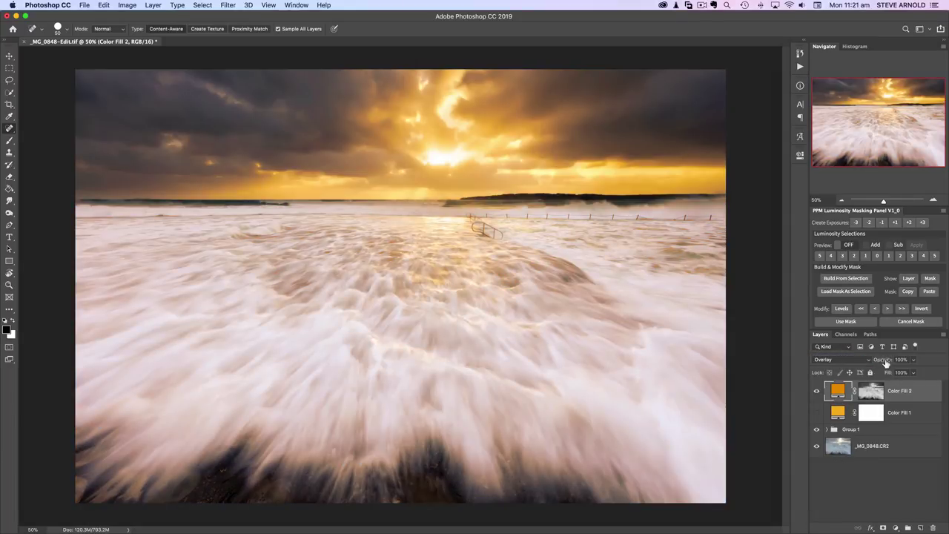
{"action": "left_click_drag", "start_coordinate": [885, 362], "coordinate": [850, 363]}
{"action": "left_click", "coordinate": [893, 480]}
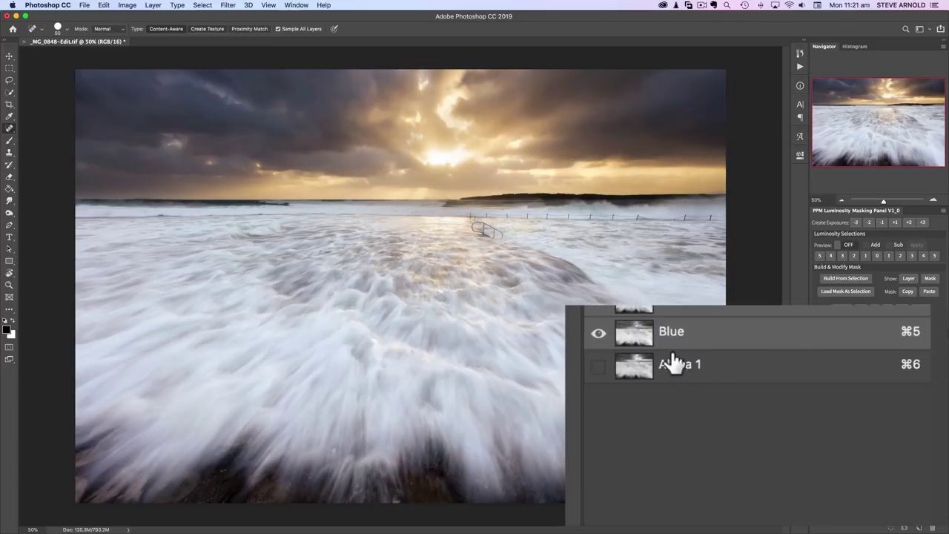
{"action": "left_click", "coordinate": [705, 371]}
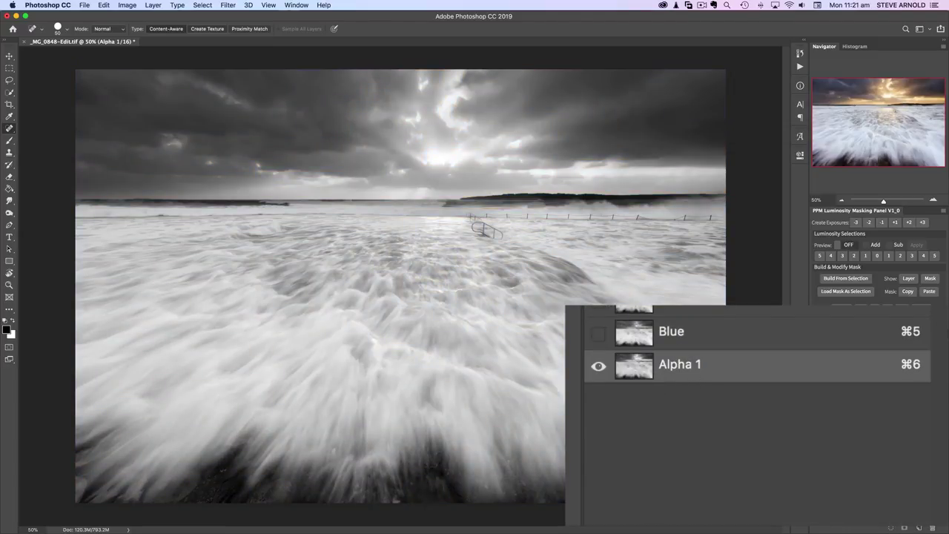
{"action": "key", "text": "super+2"}
{"action": "key", "text": "super+2"}
{"action": "key", "text": "F7"}
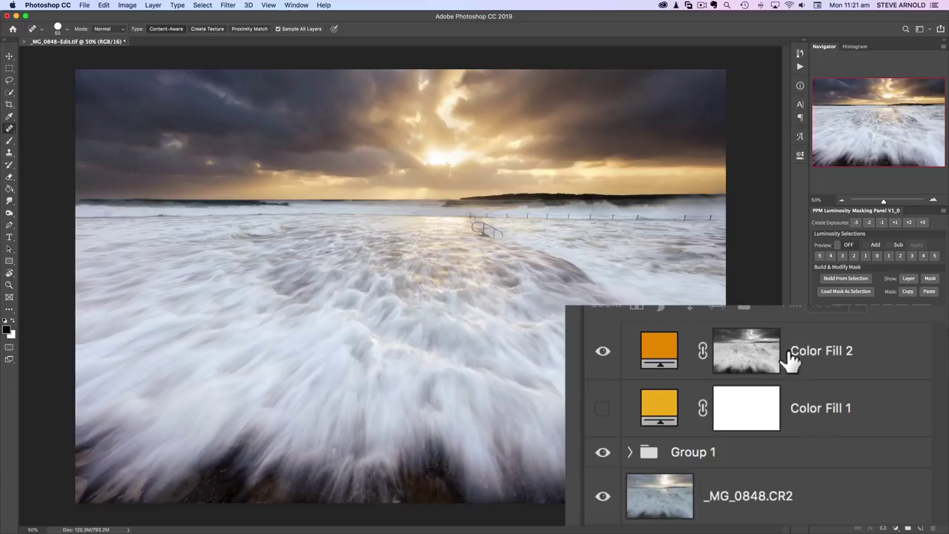
{"action": "left_click", "coordinate": [747, 359]}
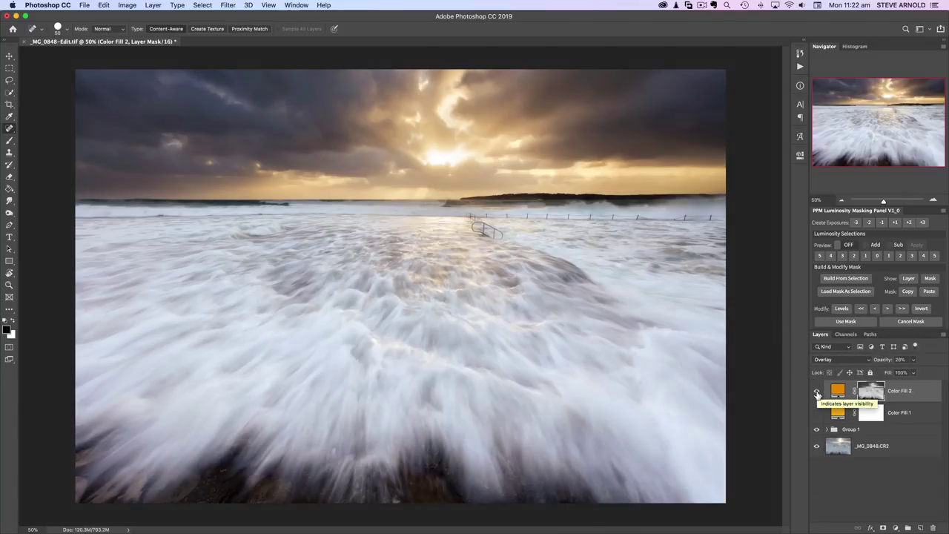
{"action": "left_click", "coordinate": [818, 392]}
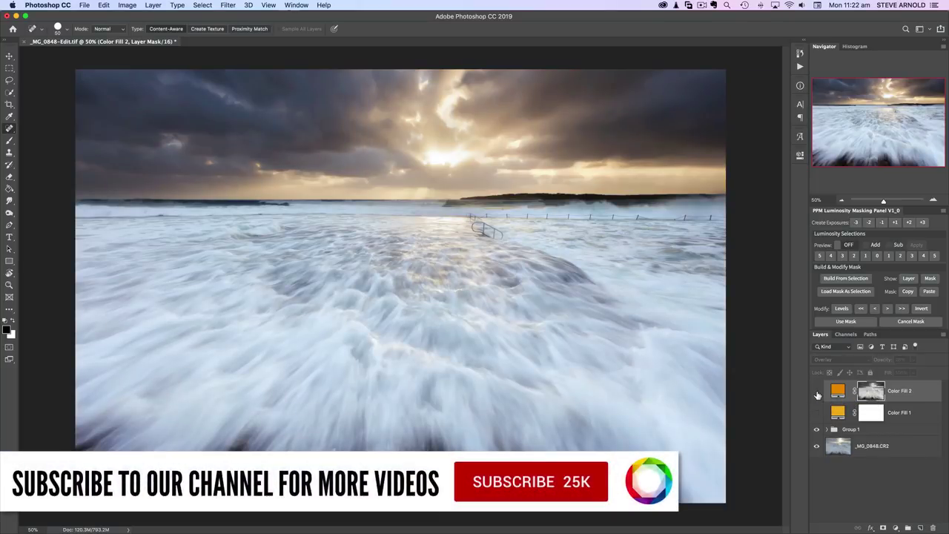
{"action": "left_click", "coordinate": [817, 393]}
{"action": "left_click", "coordinate": [817, 393]}
{"action": "left_click", "coordinate": [818, 393]}
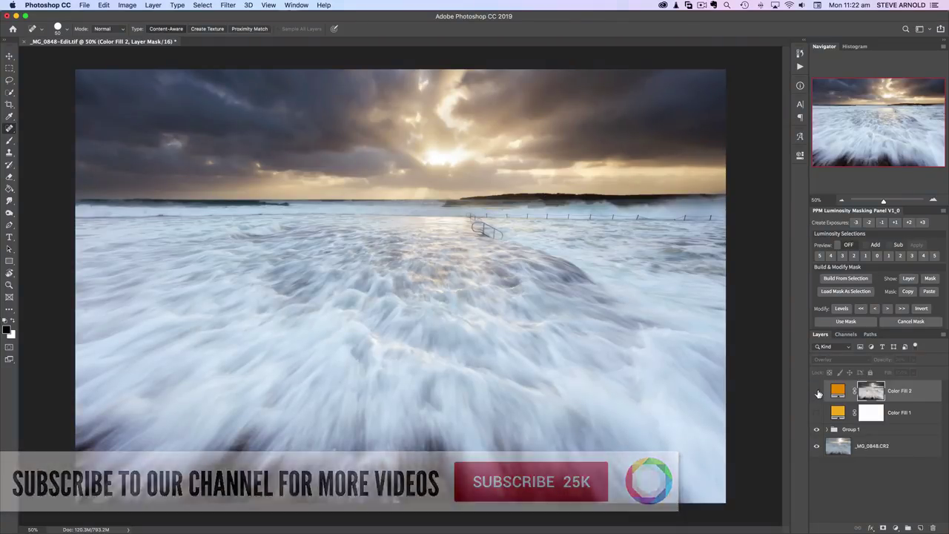
{"action": "left_click", "coordinate": [818, 393]}
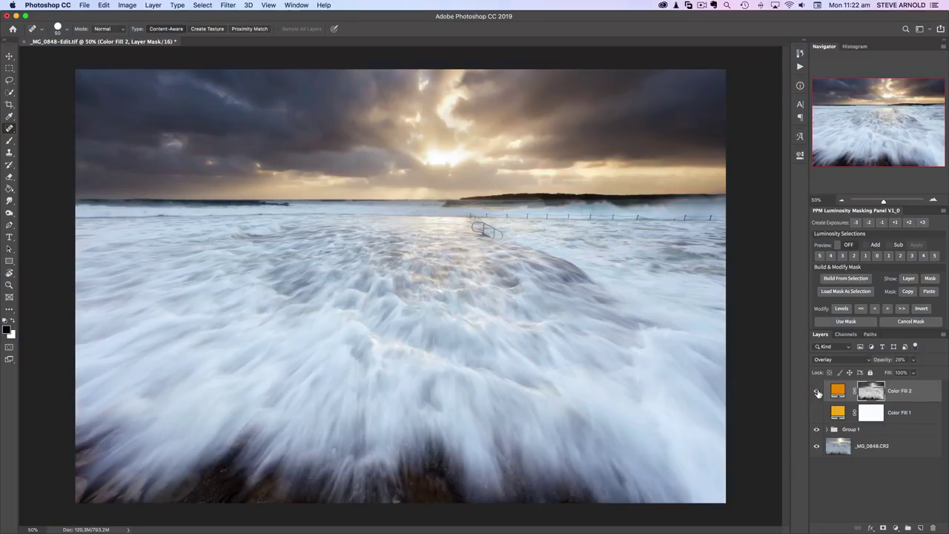
{"action": "left_click", "coordinate": [818, 393]}
{"action": "left_click", "coordinate": [818, 393]}
{"action": "left_click", "coordinate": [817, 393]}
{"action": "left_click", "coordinate": [817, 393]}
{"action": "left_click", "coordinate": [817, 392]}
{"action": "left_click", "coordinate": [818, 392]}
{"action": "left_click", "coordinate": [817, 392]}
{"action": "left_click", "coordinate": [817, 392]}
{"action": "left_click", "coordinate": [817, 392]}
{"action": "left_click", "coordinate": [818, 392]}
{"action": "left_click", "coordinate": [817, 393]}
{"action": "left_click", "coordinate": [818, 394]}
{"action": "left_click", "coordinate": [818, 395]}
{"action": "left_click", "coordinate": [818, 394]}
Hide Color Fill 2 and target its colour thumbnail instead of its mask.
{"action": "left_click", "coordinate": [818, 395]}
{"action": "left_click", "coordinate": [838, 394]}
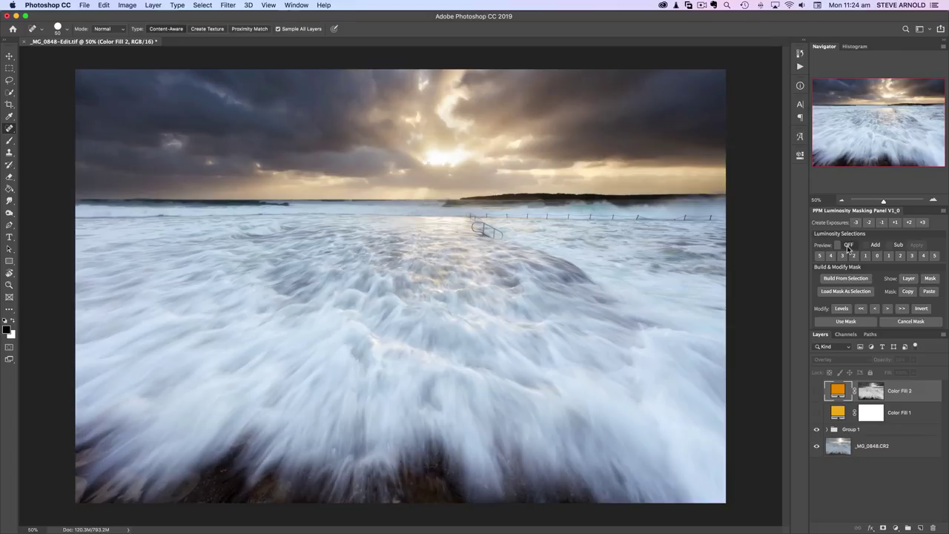
Enable PPM Preview and build the level 1 highlights luminosity mask.
{"action": "left_click", "coordinate": [848, 245]}
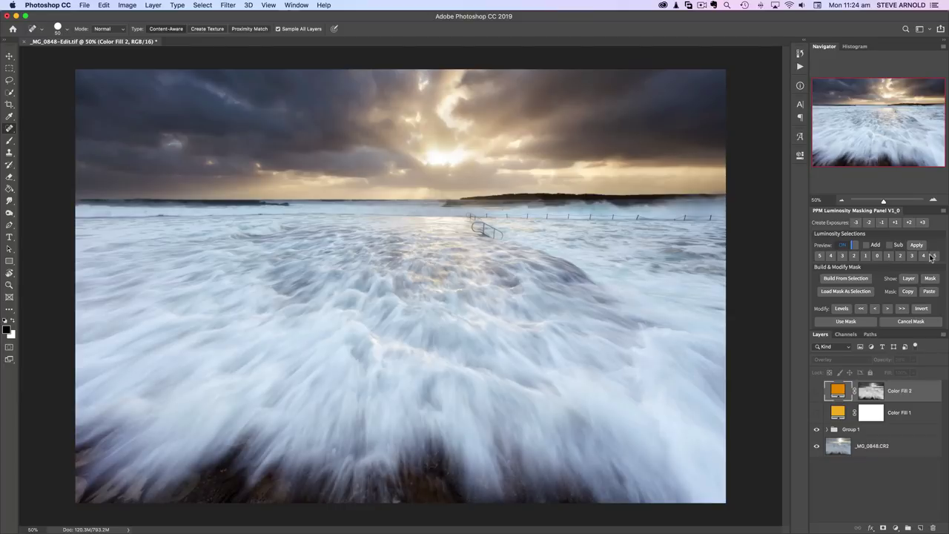
{"action": "left_click", "coordinate": [890, 256]}
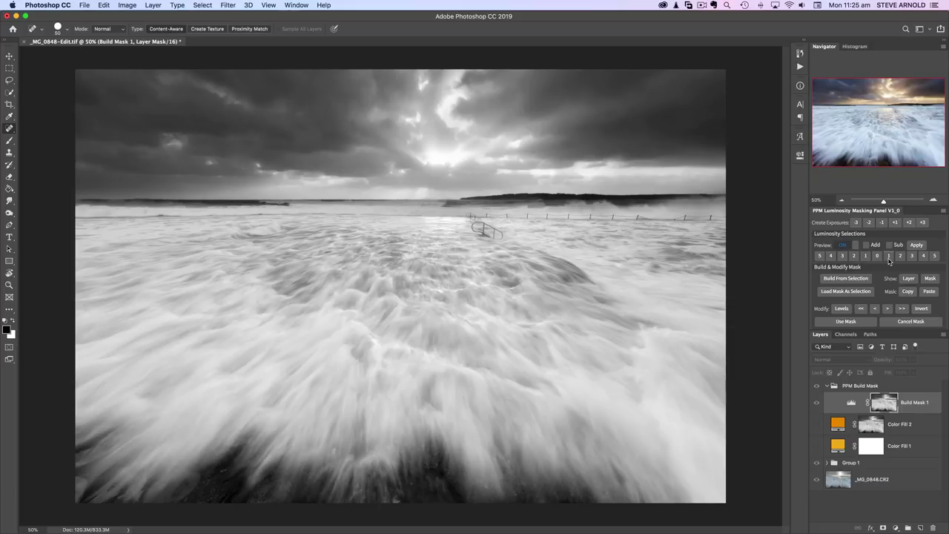
Apply Warm from the PPM panel's Colour section to the masked highlights.
{"action": "scroll", "coordinate": [889, 260], "scroll_direction": "down", "scroll_amount": 3}
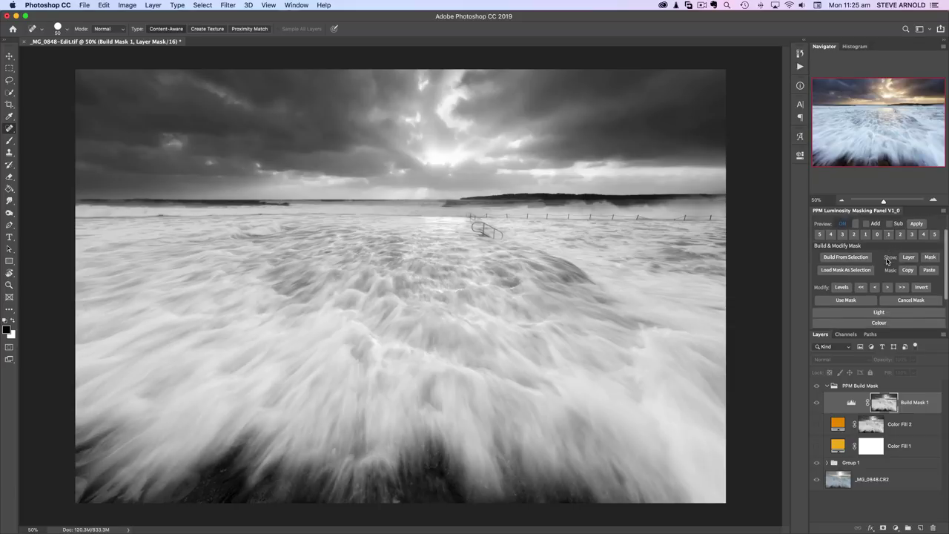
{"action": "scroll", "coordinate": [883, 263], "scroll_direction": "down", "scroll_amount": 2}
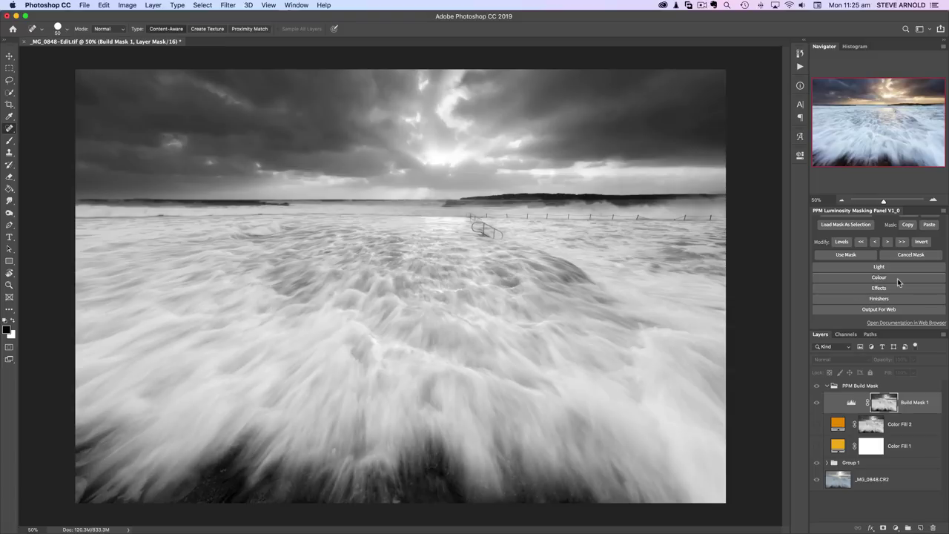
{"action": "left_click", "coordinate": [897, 278]}
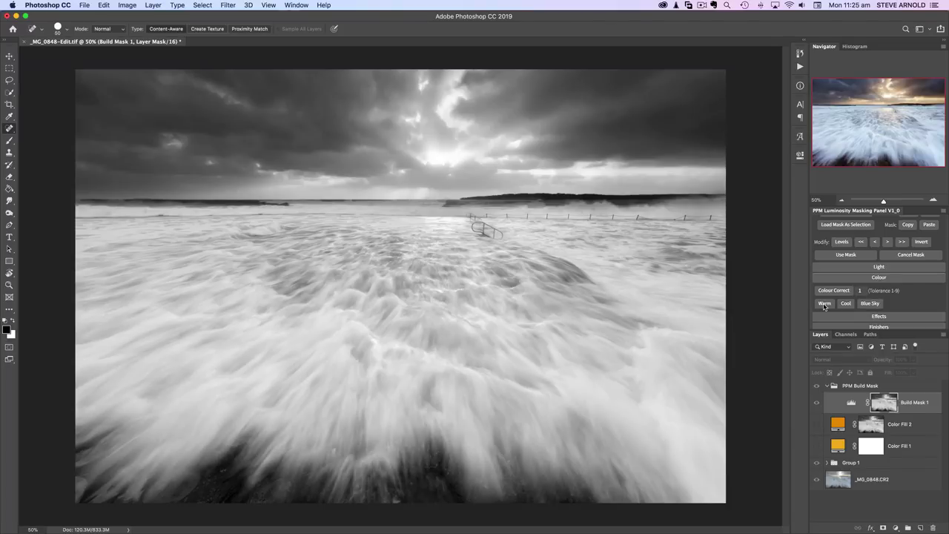
{"action": "left_click", "coordinate": [825, 305]}
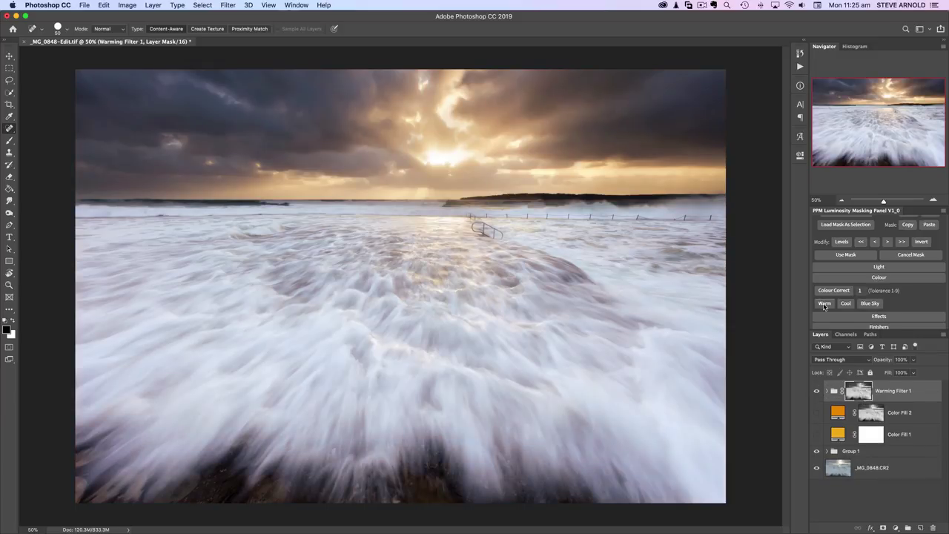
Flick Warming Filter 1's visibility to compare, then expand it and inspect its Overlay fill layer.
{"action": "left_click", "coordinate": [817, 393]}
{"action": "left_click", "coordinate": [817, 394]}
{"action": "left_click", "coordinate": [817, 393]}
{"action": "left_click", "coordinate": [817, 393]}
{"action": "left_click", "coordinate": [827, 392]}
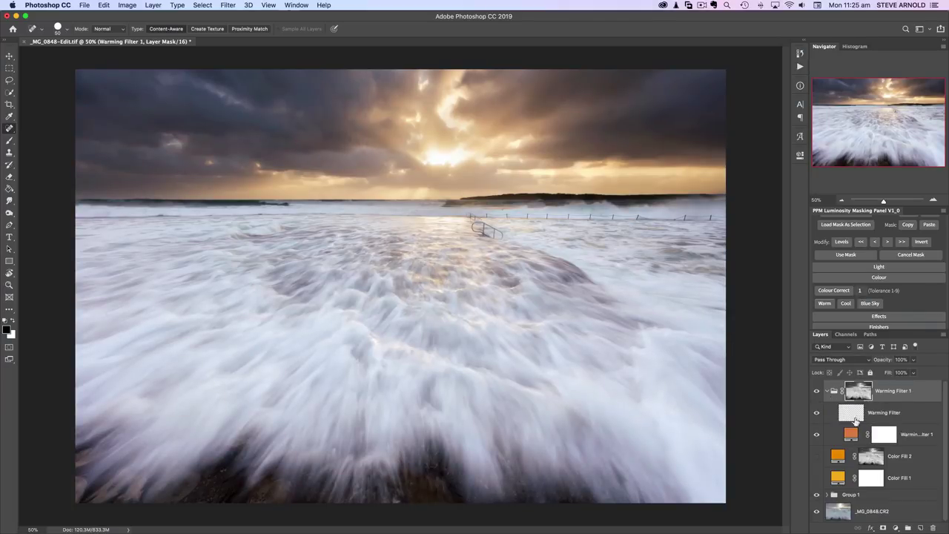
{"action": "left_click", "coordinate": [852, 435]}
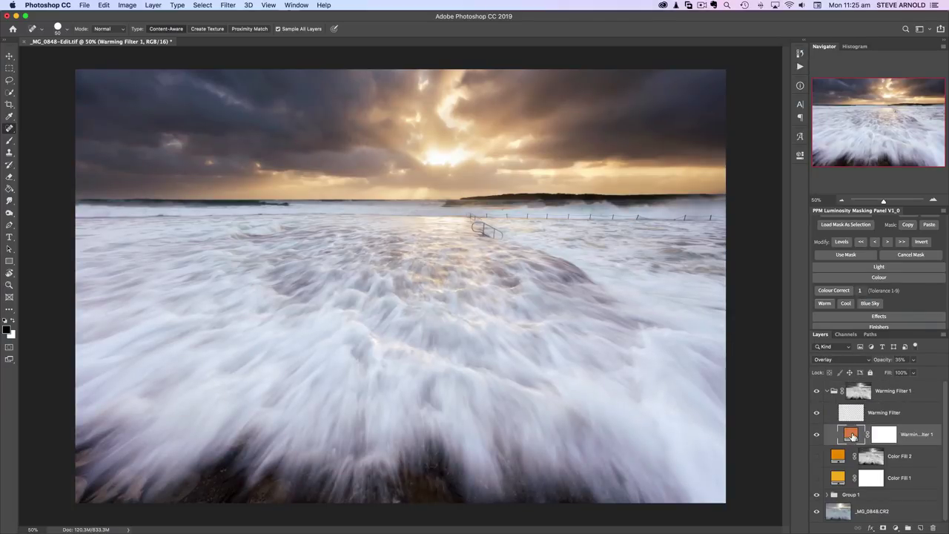
Collapse the Warming Filter 1 group and drag it to the trash.
{"action": "left_click", "coordinate": [828, 390]}
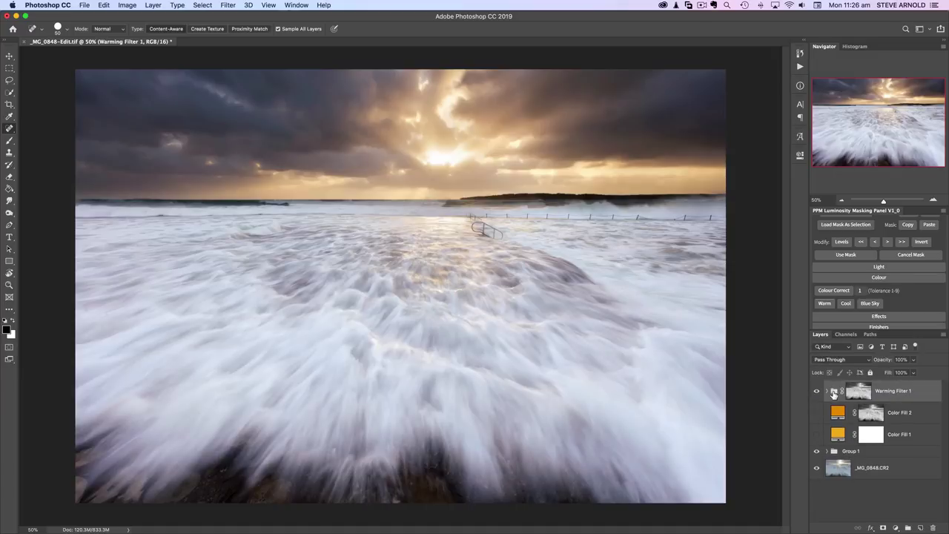
{"action": "left_click", "coordinate": [828, 391]}
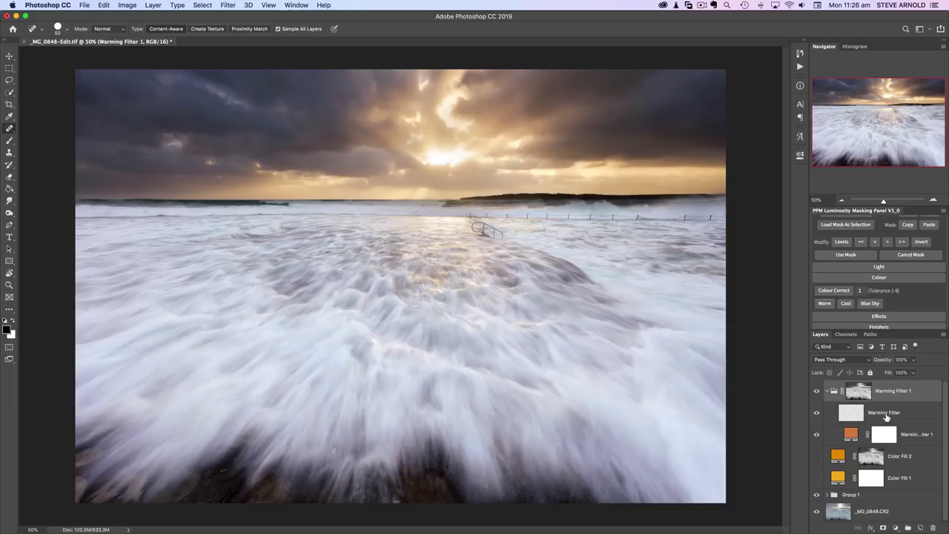
{"action": "left_click", "coordinate": [827, 392]}
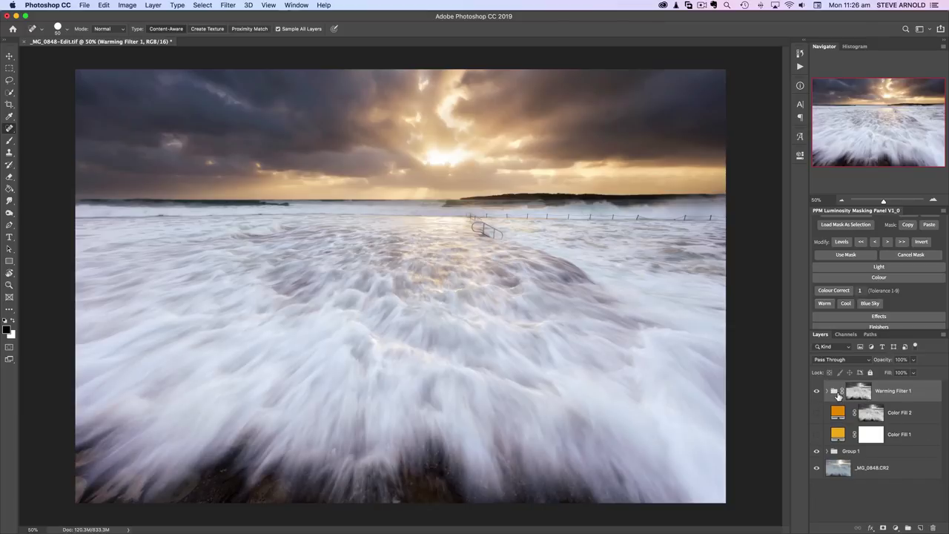
{"action": "left_click", "coordinate": [828, 392]}
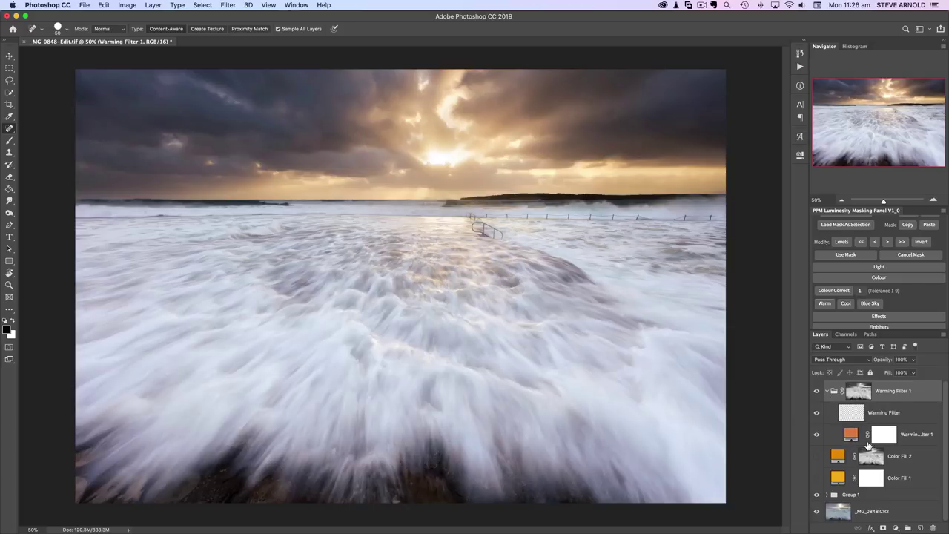
{"action": "left_click", "coordinate": [827, 392]}
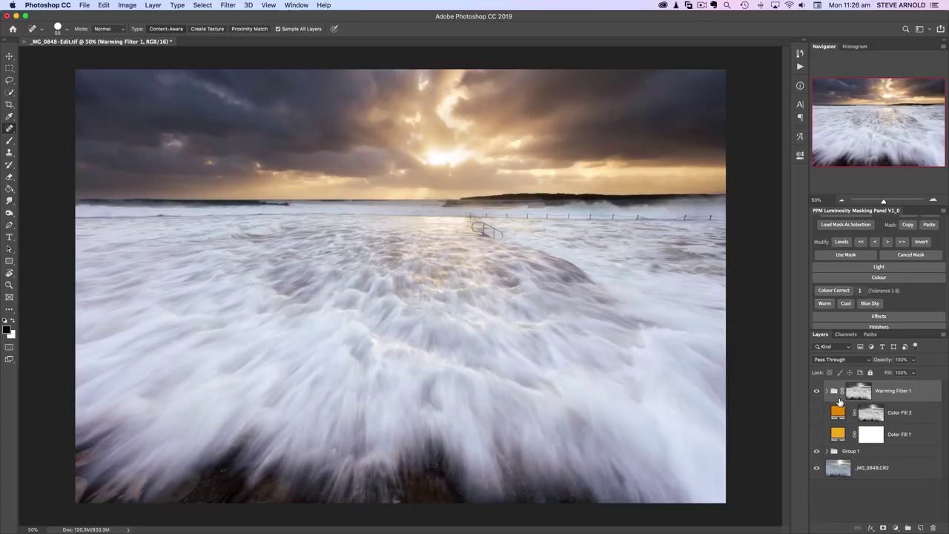
{"action": "left_click_drag", "start_coordinate": [839, 394], "coordinate": [933, 526]}
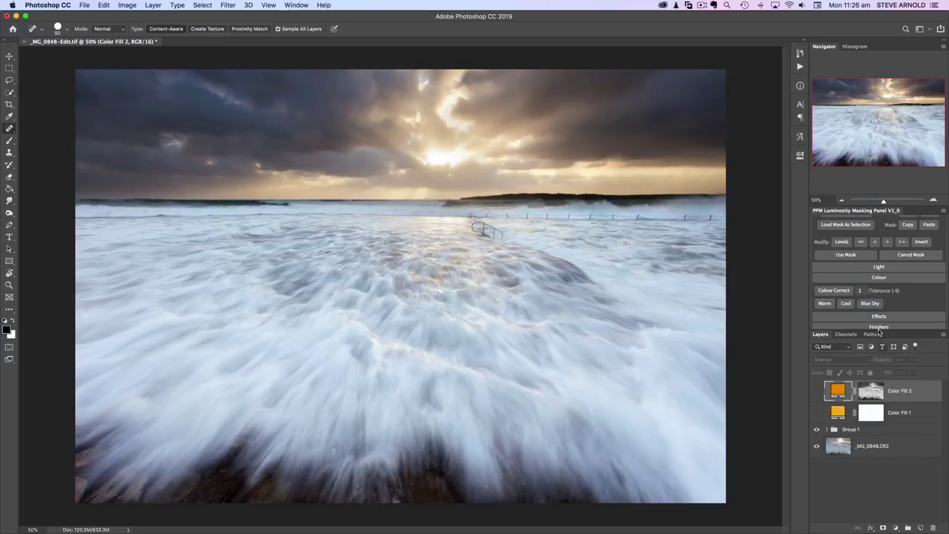
Rebuild the level 1 highlights luminosity mask from the PPM panel's 1 button.
{"action": "scroll", "coordinate": [879, 304], "scroll_direction": "up", "scroll_amount": 3}
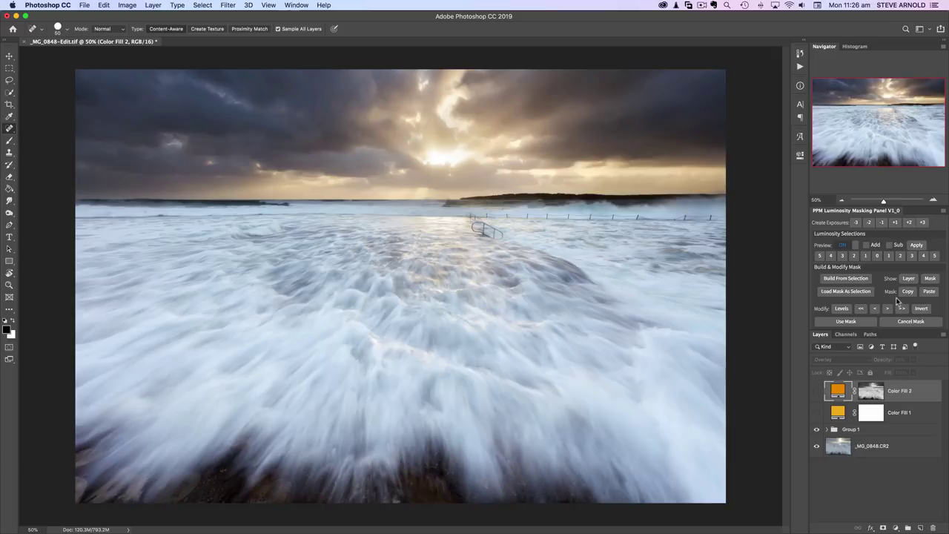
{"action": "left_click", "coordinate": [889, 256]}
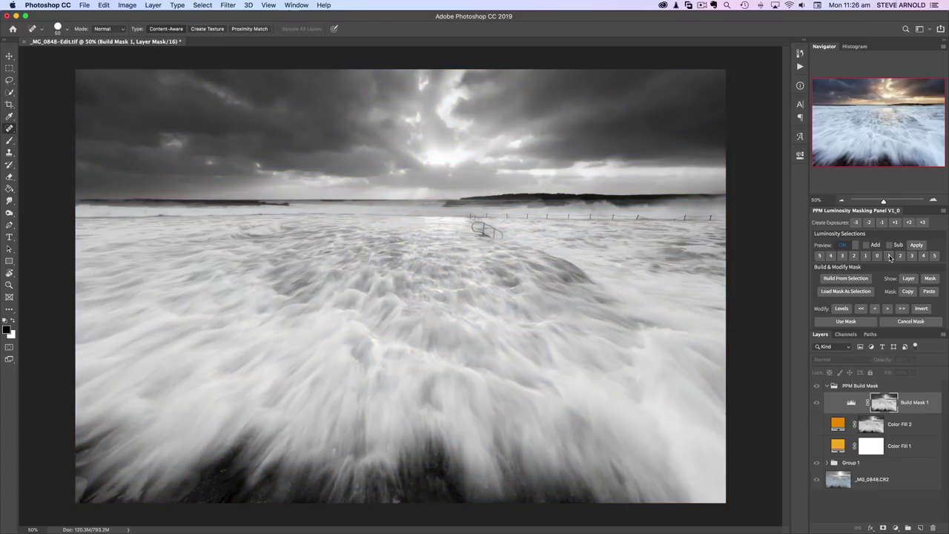
{"action": "scroll", "coordinate": [853, 282], "scroll_direction": "down", "scroll_amount": 5}
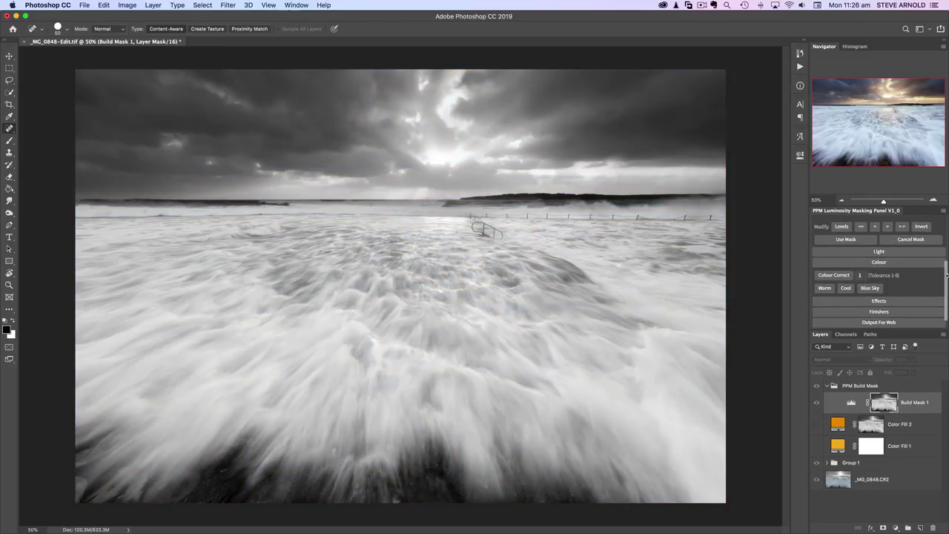
{"action": "left_click", "coordinate": [824, 288]}
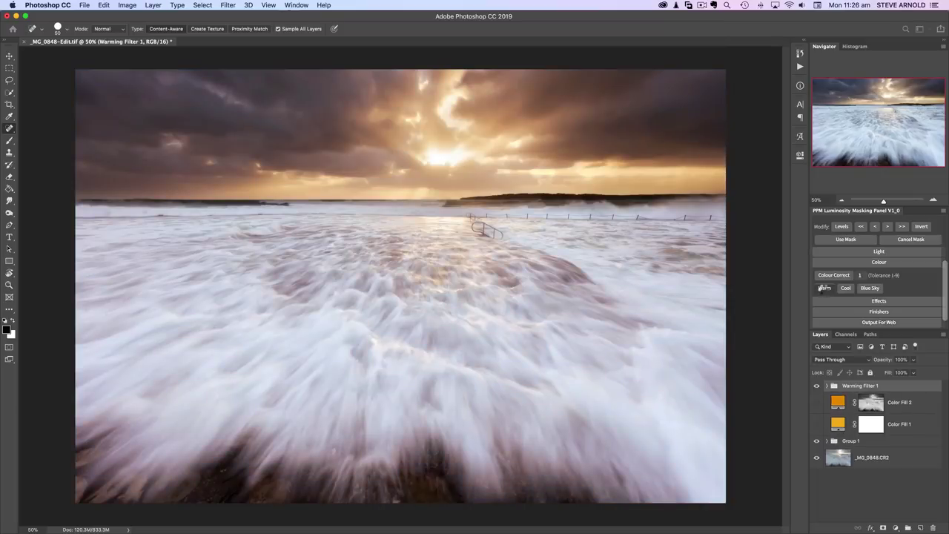